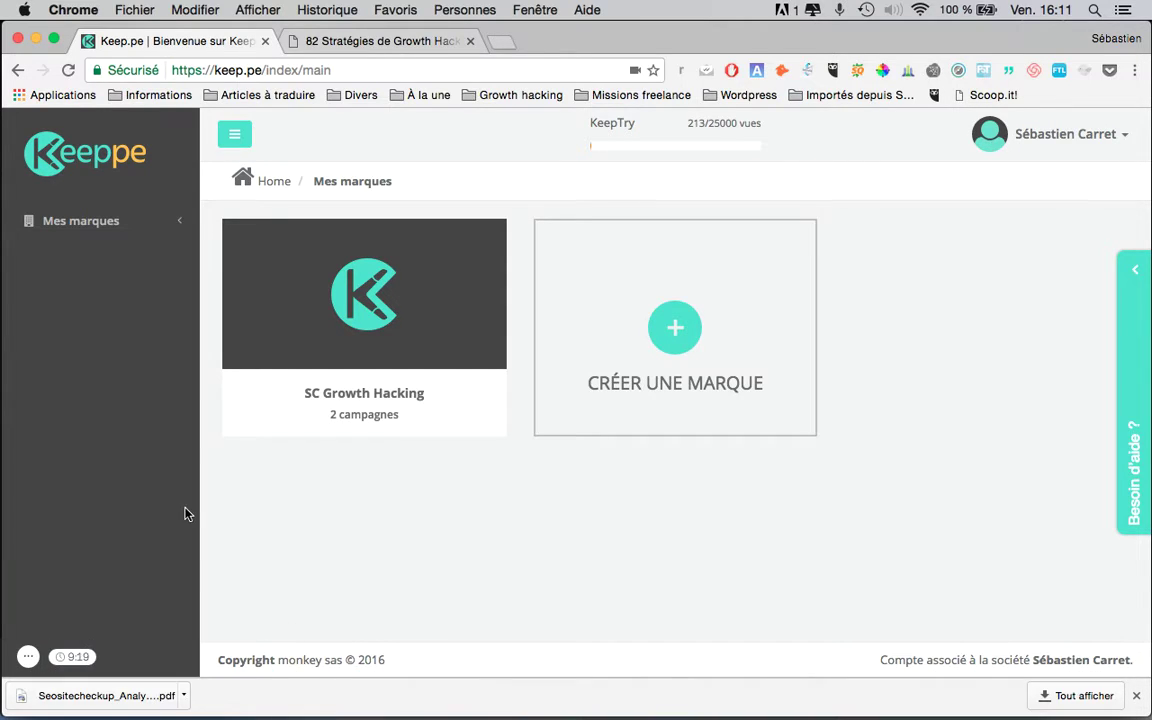
Open the SC Growth Hacking brand and create a new campaign named Lambda
{"action": "mouse_move", "coordinate": [360, 310]}
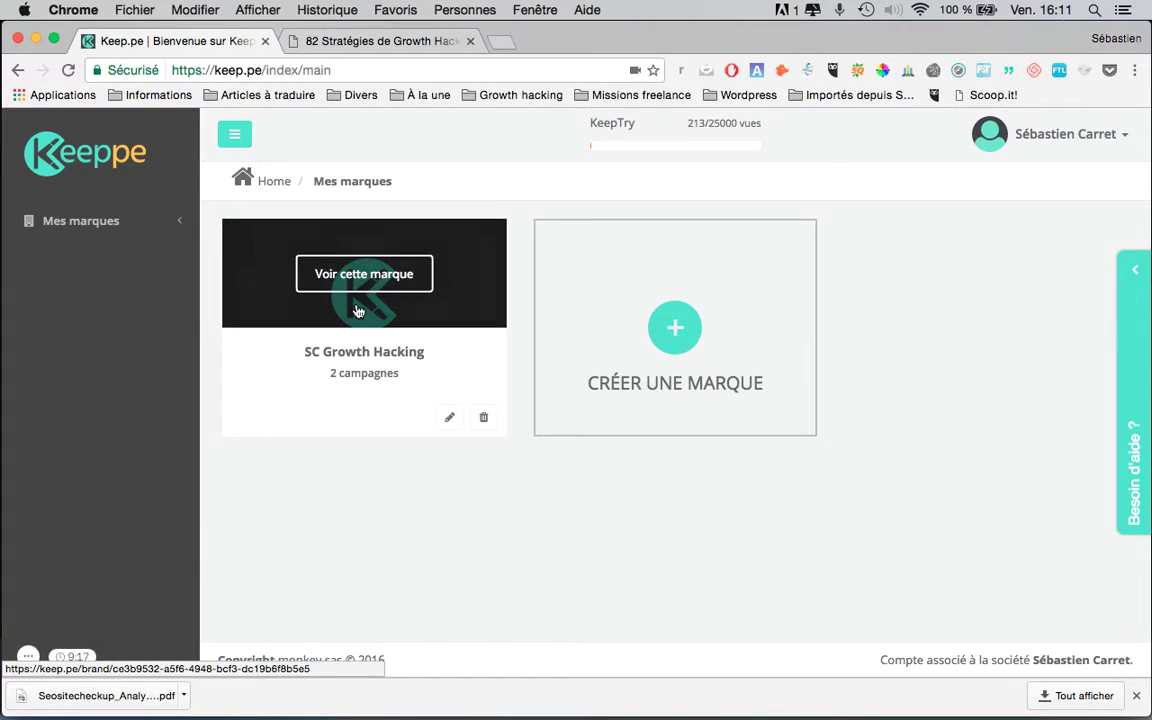
{"action": "left_click", "coordinate": [358, 311]}
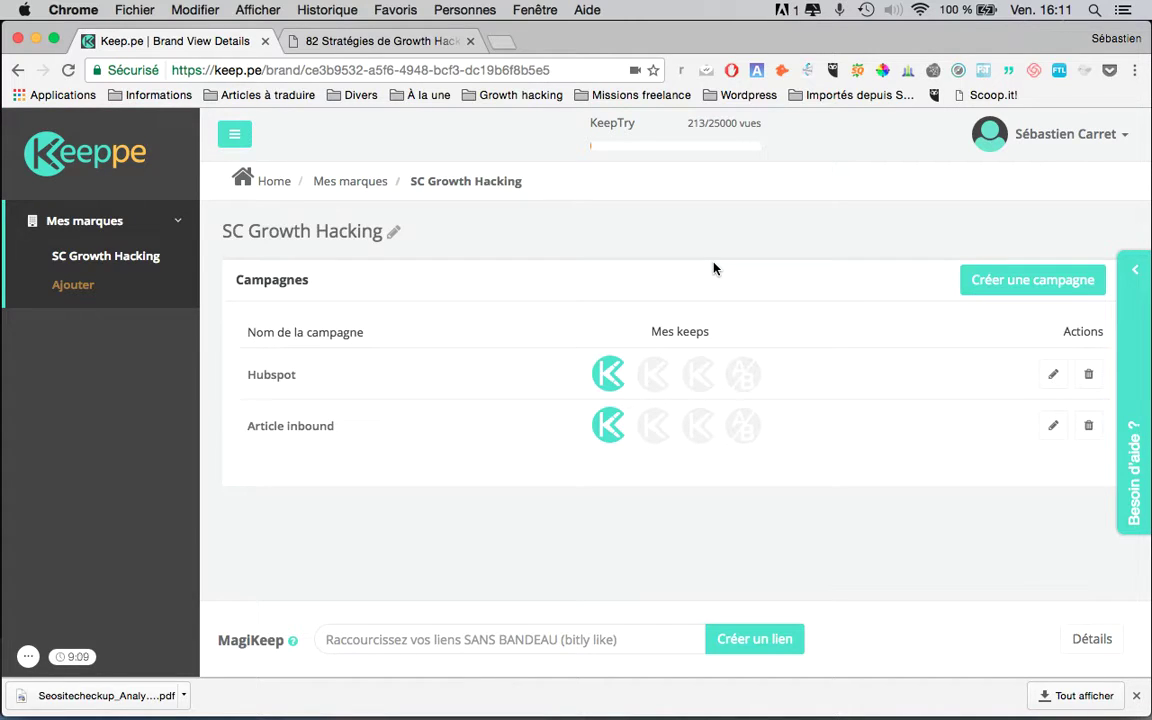
{"action": "left_click", "coordinate": [991, 285]}
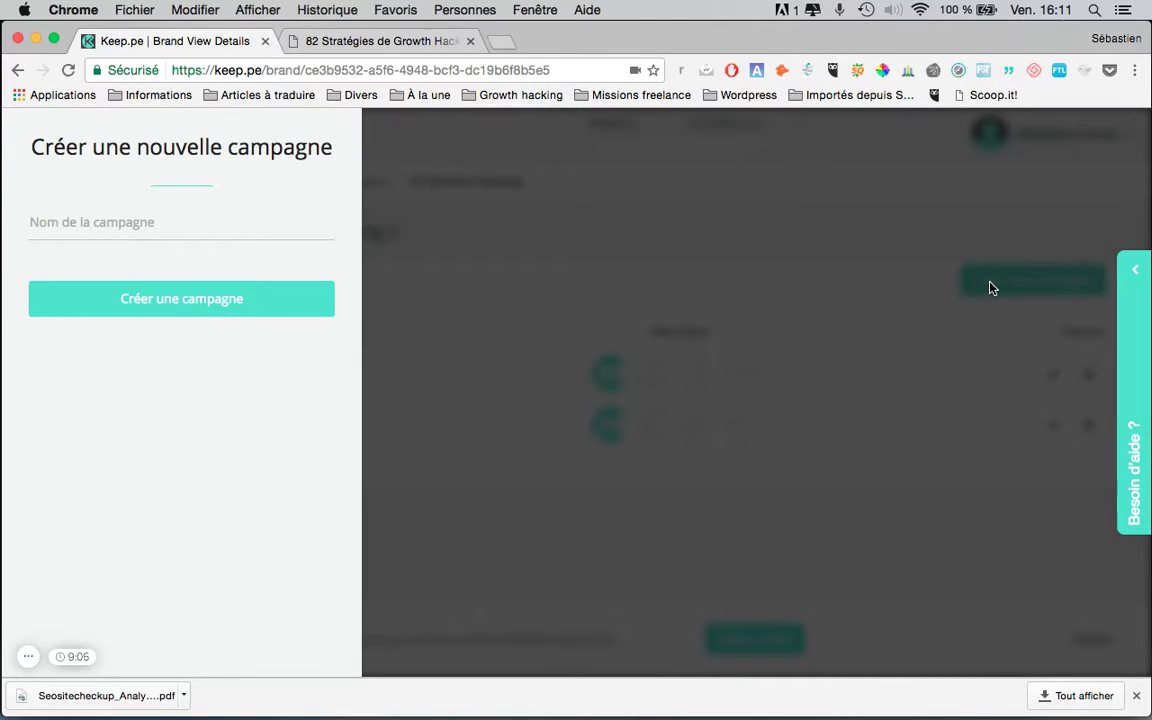
{"action": "left_click", "coordinate": [186, 230]}
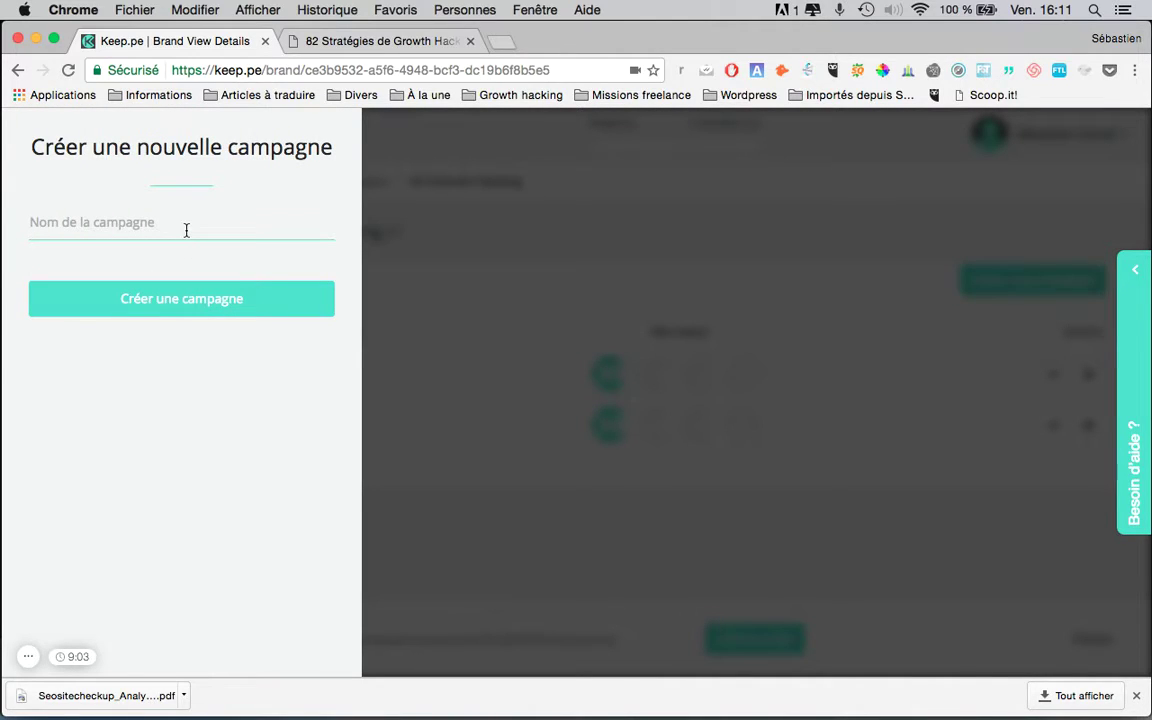
{"action": "type", "text": "Lambd"}
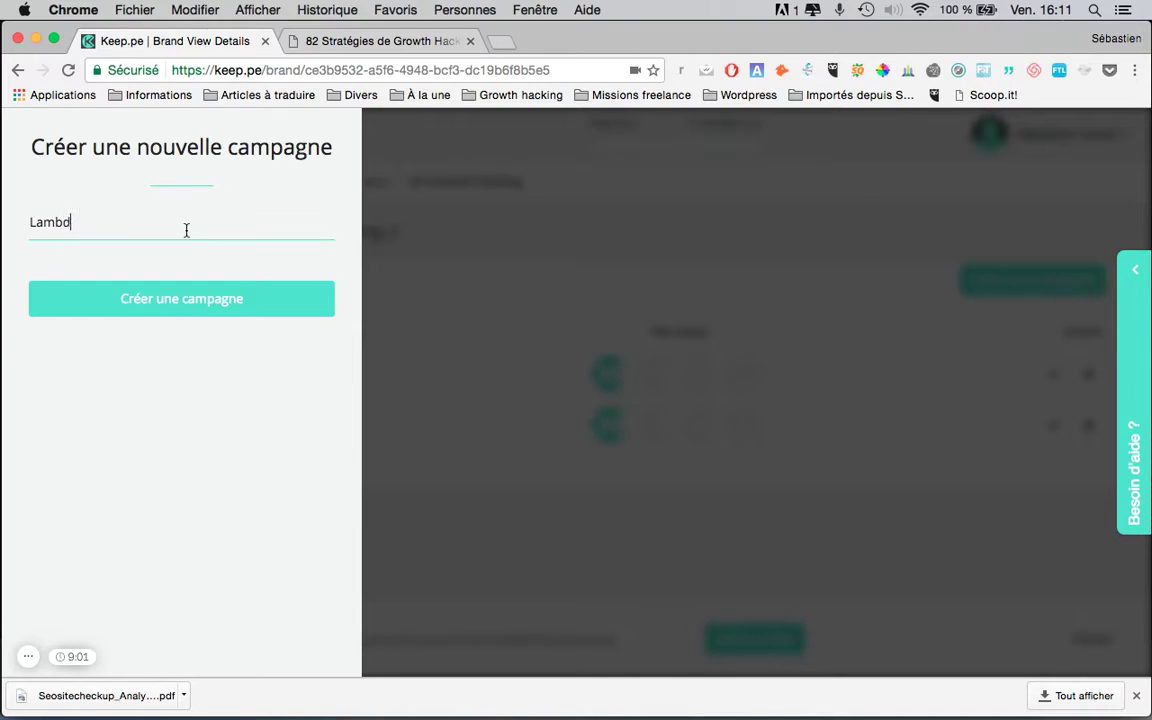
{"action": "type", "text": "a"}
{"action": "left_click", "coordinate": [221, 311]}
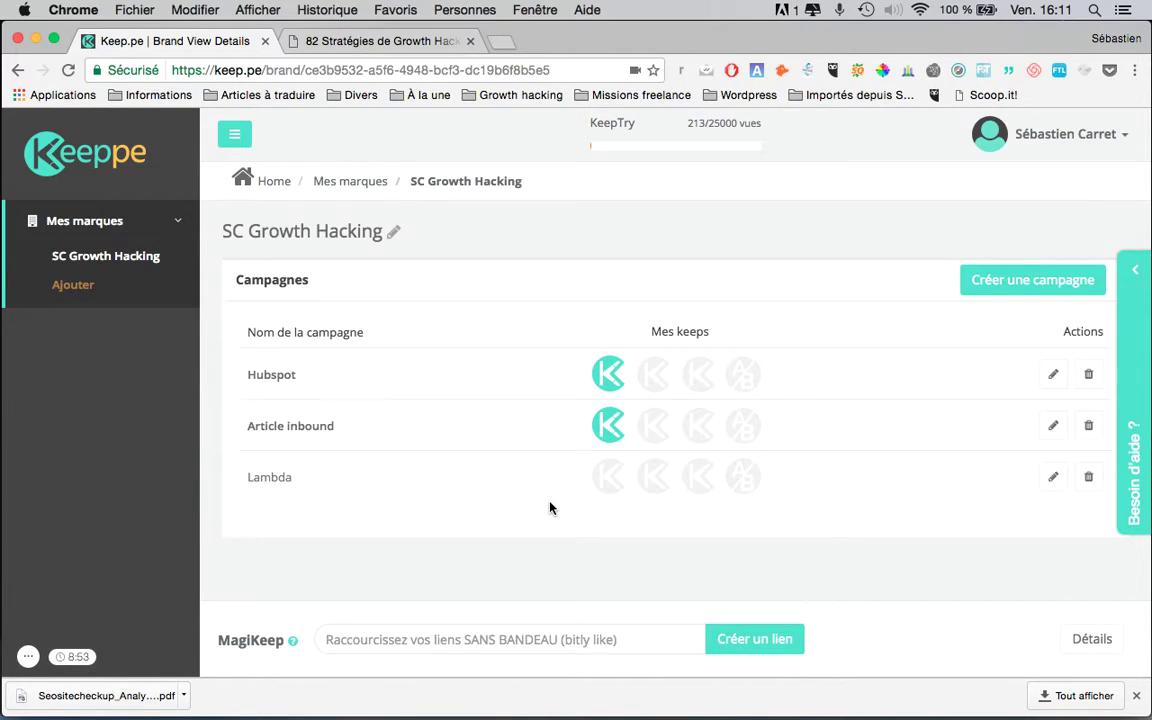
Create a Keep for the Lambda campaign by reusing the "Besoin d'un spécialiste en growth hacking ?" template with its existing settings
{"action": "left_click", "coordinate": [608, 479]}
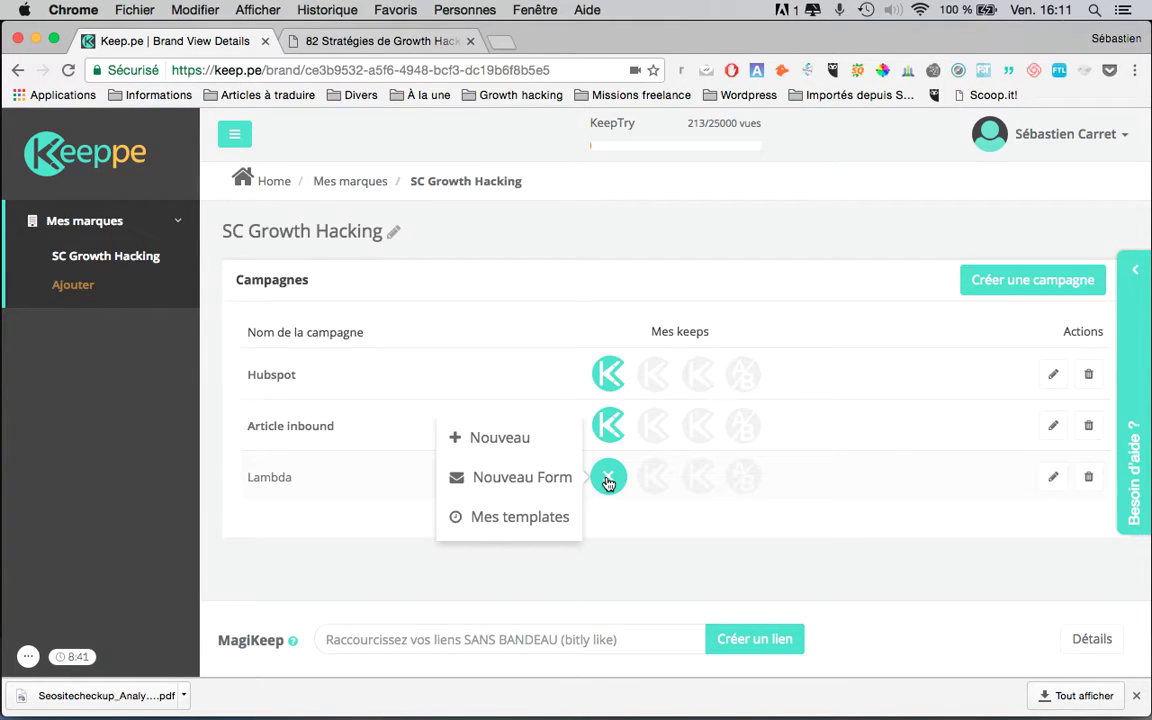
{"action": "left_click", "coordinate": [536, 516]}
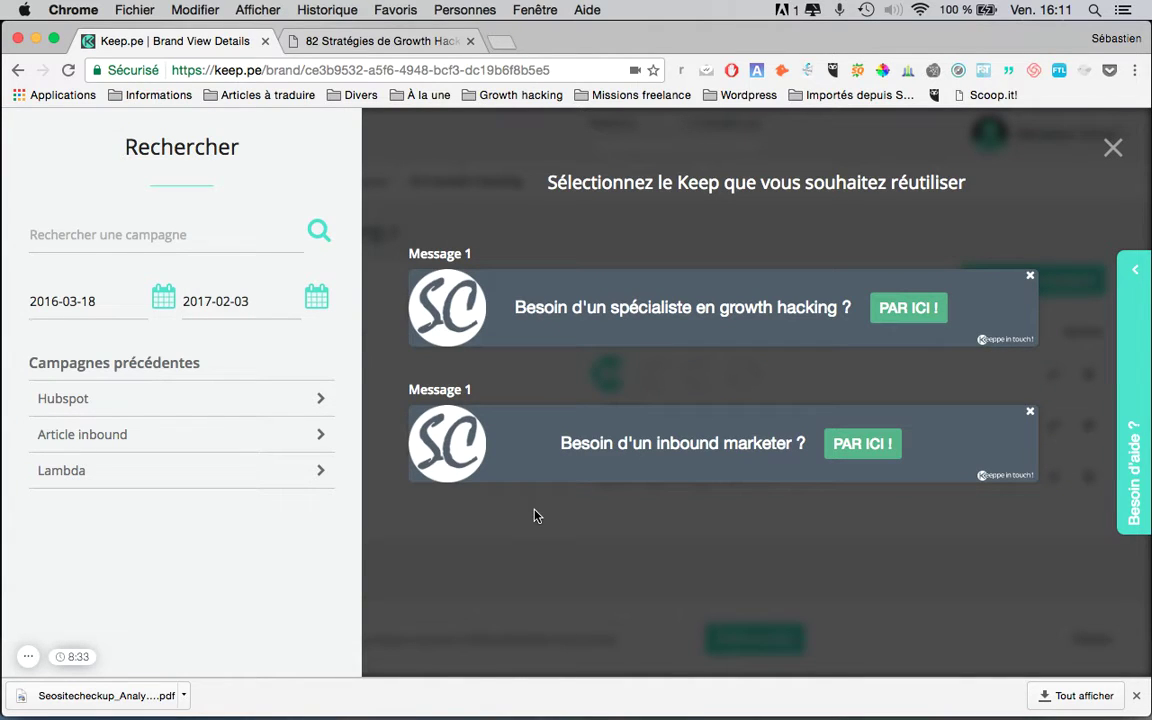
{"action": "left_click", "coordinate": [641, 305]}
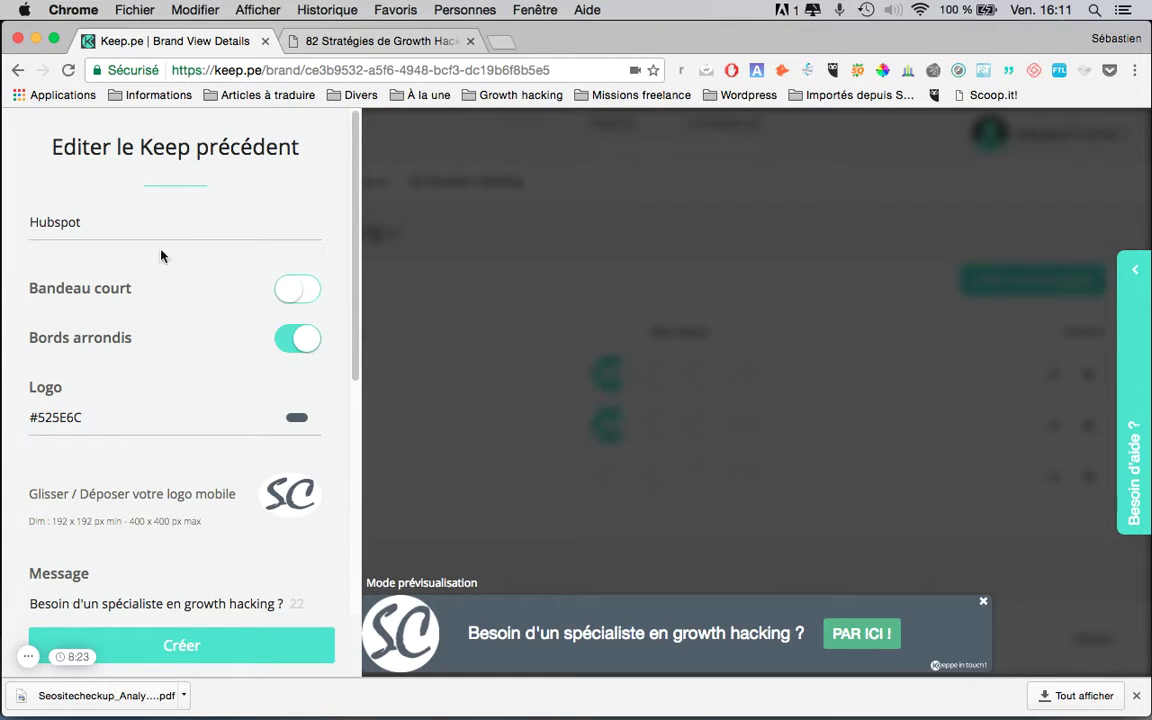
{"action": "scroll", "coordinate": [229, 288], "scroll_direction": "down", "scroll_amount": 1}
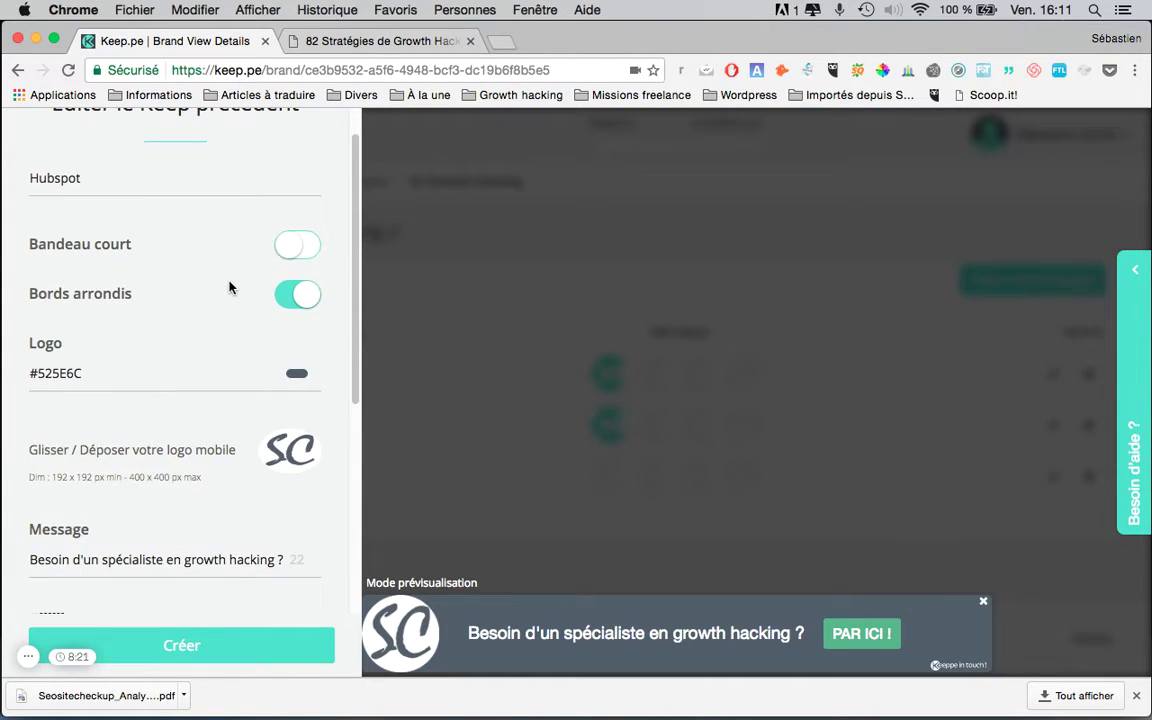
{"action": "scroll", "coordinate": [229, 288], "scroll_direction": "down", "scroll_amount": 1}
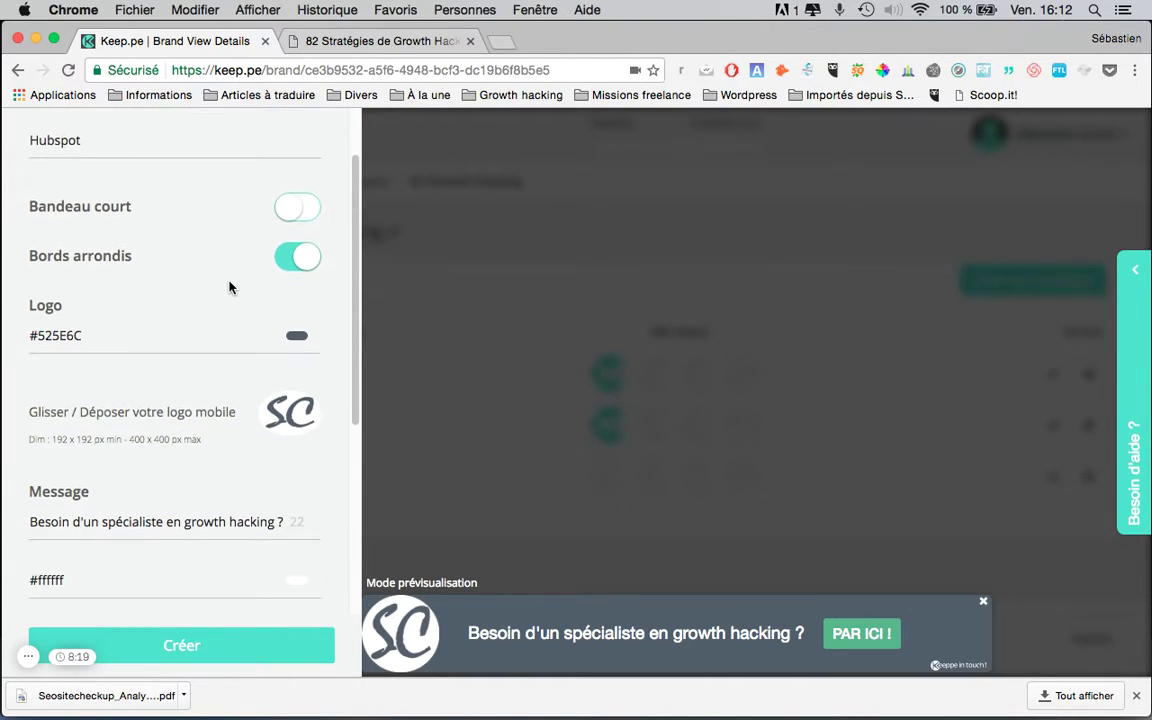
{"action": "scroll", "coordinate": [229, 288], "scroll_direction": "down", "scroll_amount": 1}
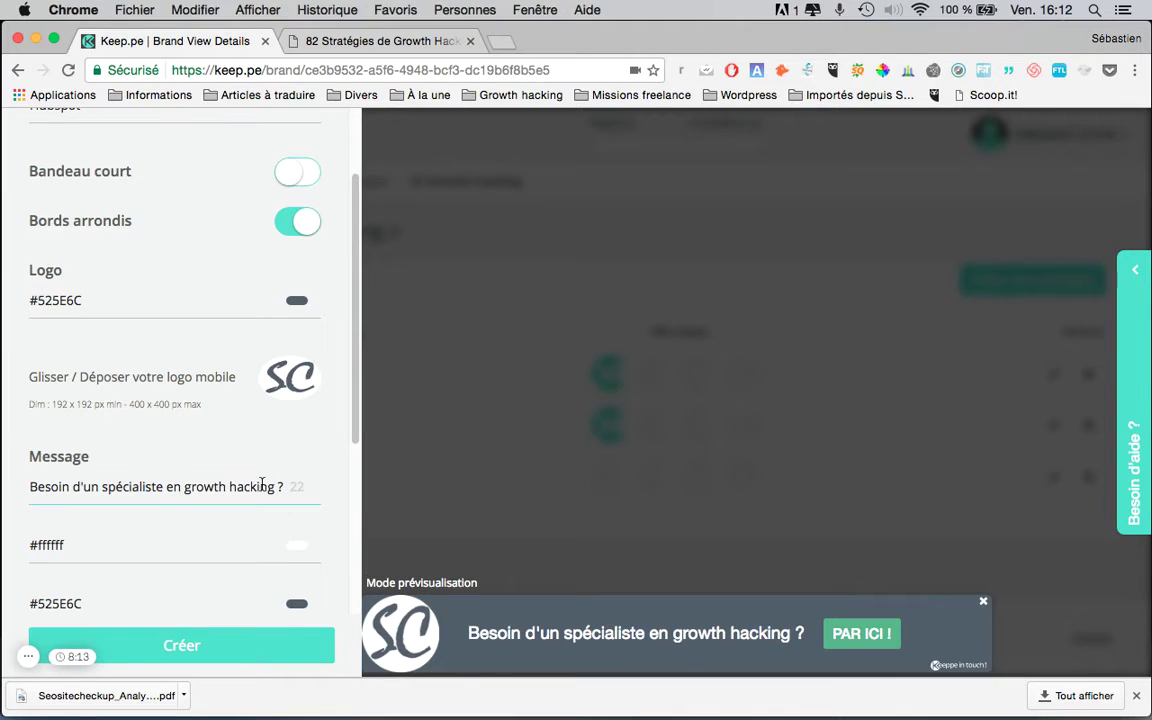
{"action": "scroll", "coordinate": [262, 485], "scroll_direction": "down", "scroll_amount": 2}
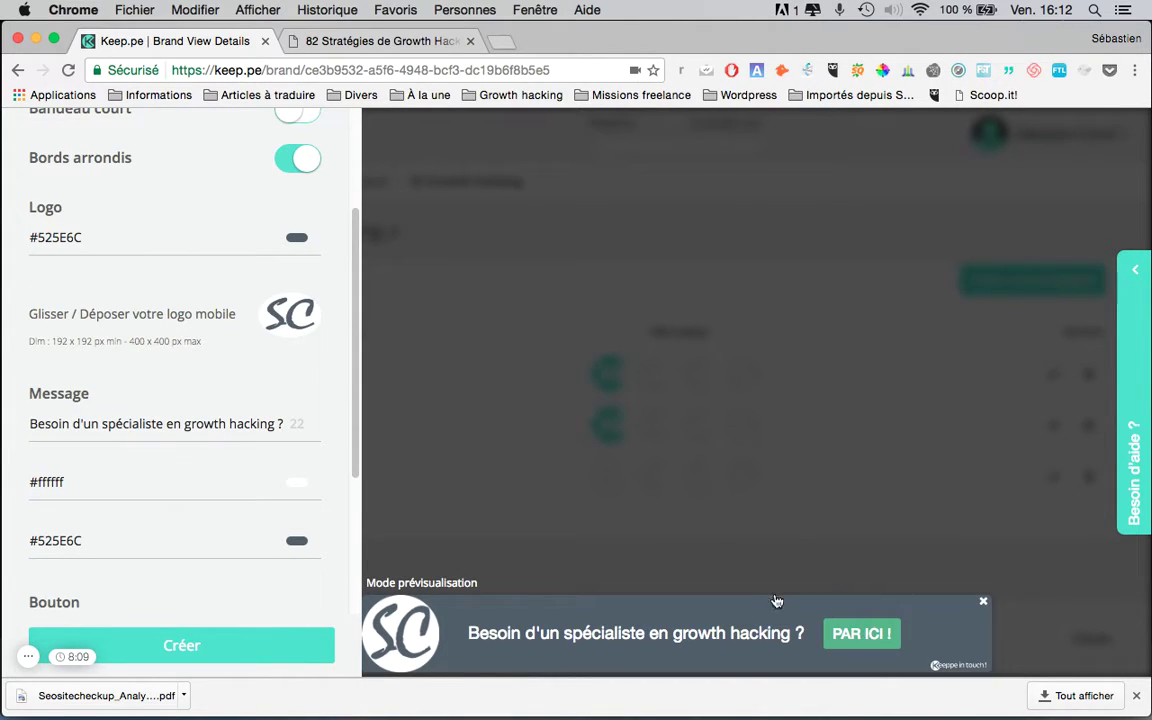
{"action": "scroll", "coordinate": [268, 436], "scroll_direction": "down", "scroll_amount": 6}
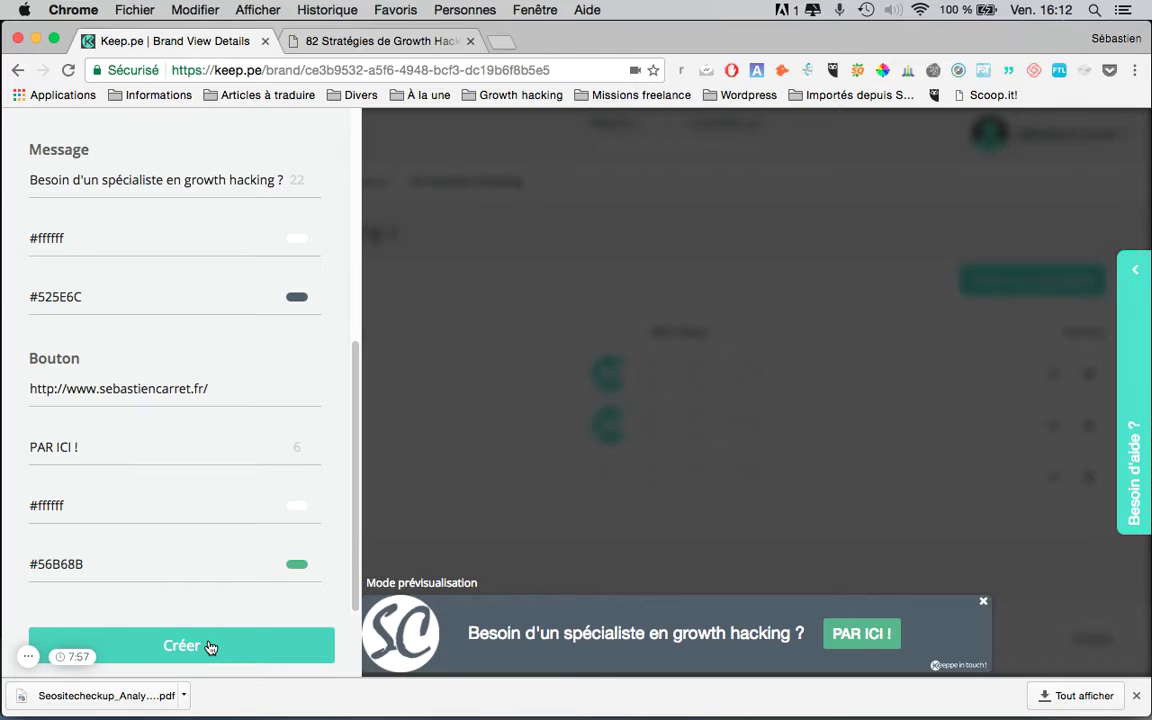
{"action": "left_click", "coordinate": [211, 648]}
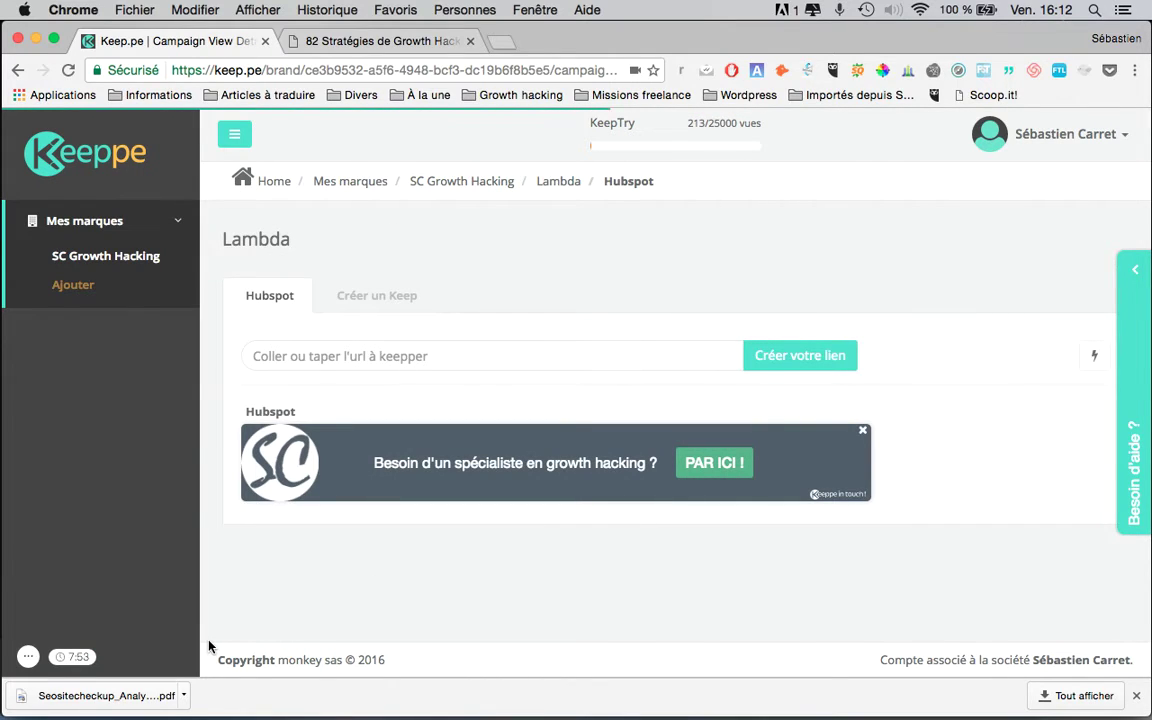
Copy the URL of the "82 Stratégies de Growth Hacking" article and create a Keep link from it in the Lambda campaign
{"action": "left_click", "coordinate": [515, 354]}
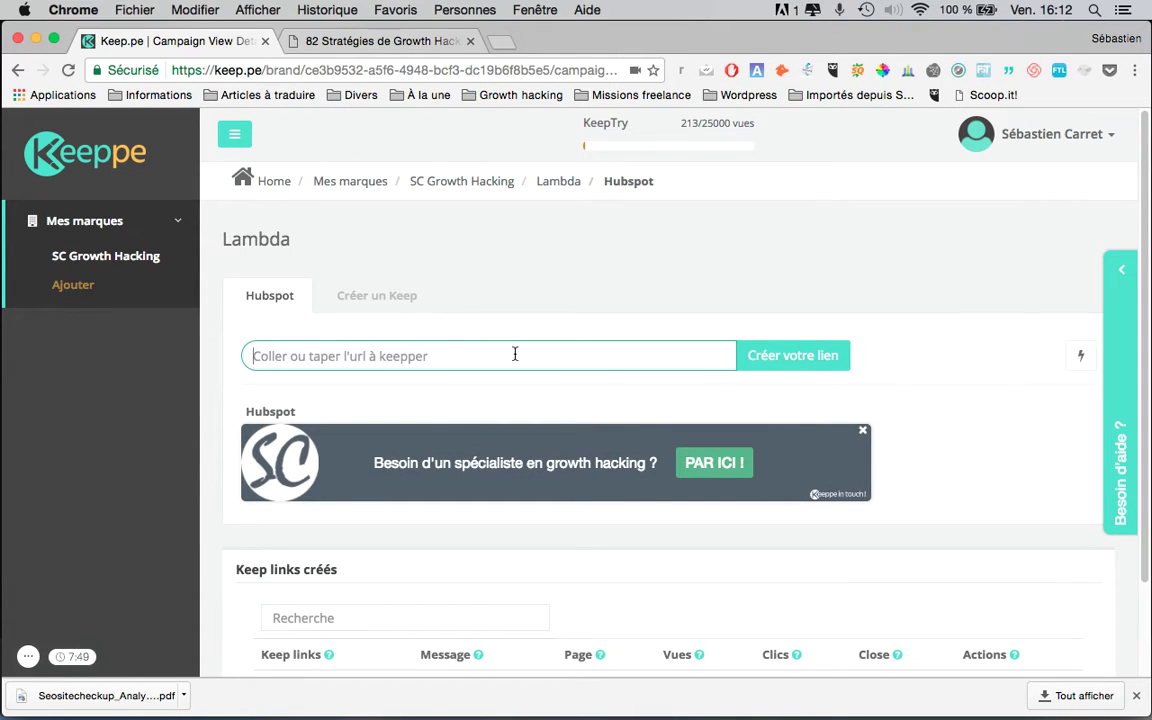
{"action": "left_click", "coordinate": [406, 44]}
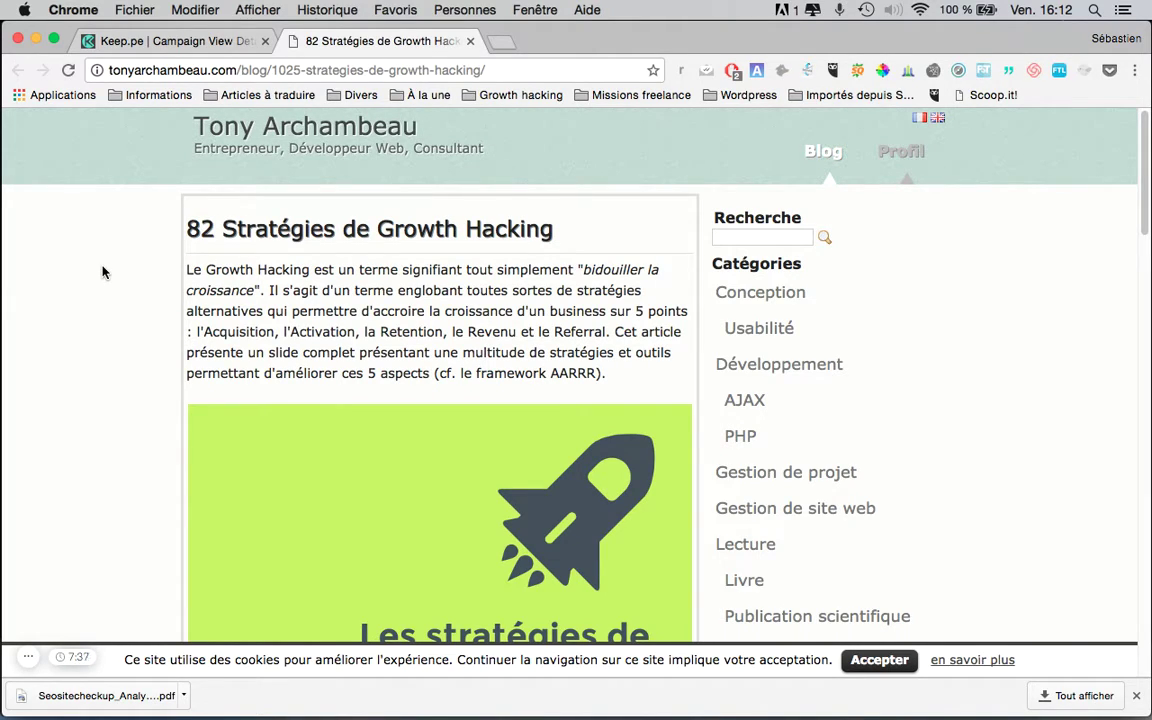
{"action": "left_click", "coordinate": [535, 70]}
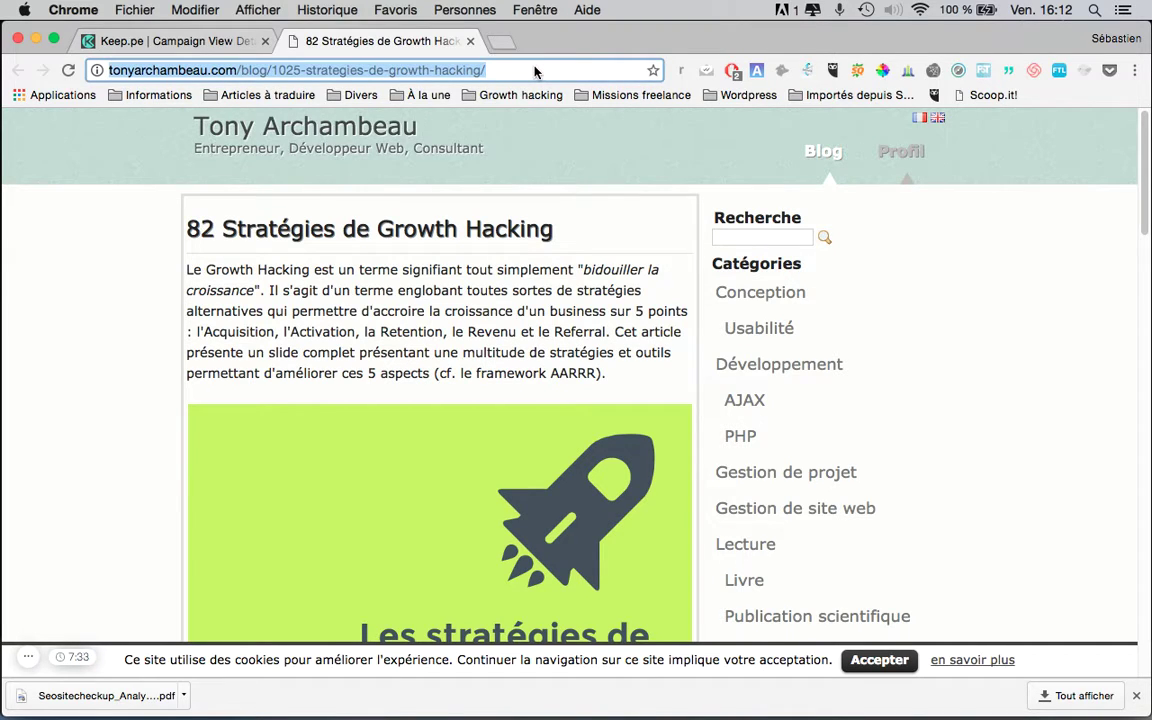
{"action": "left_click", "coordinate": [176, 43]}
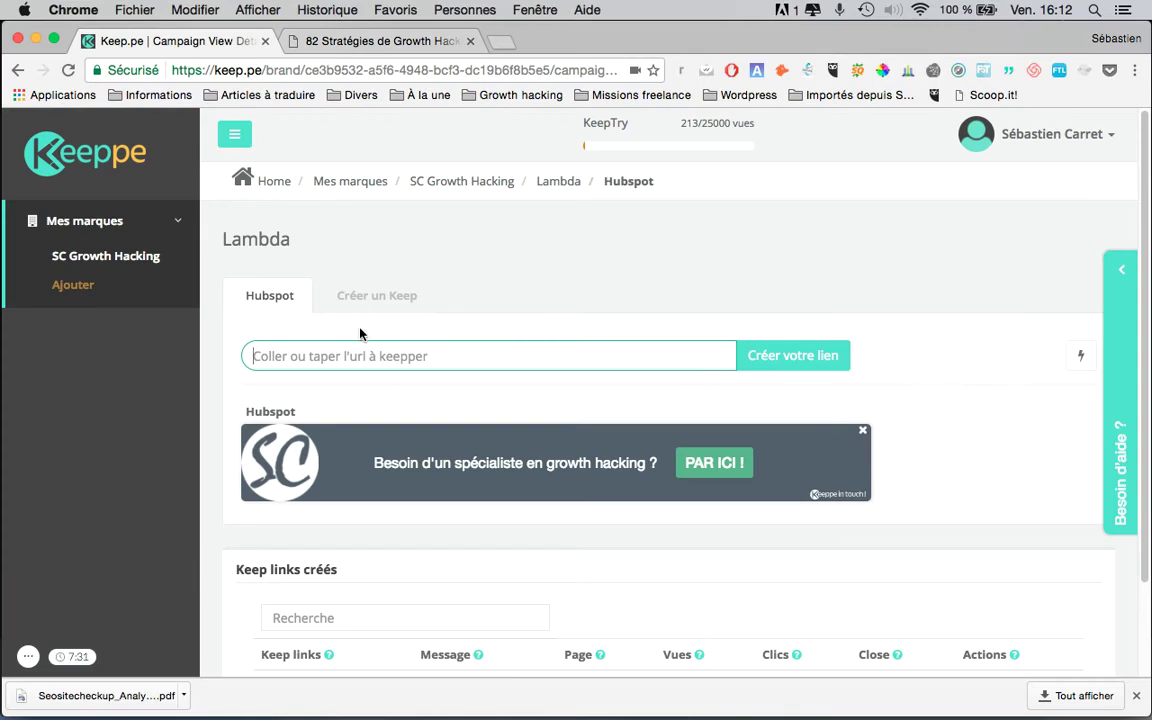
{"action": "type", "text": "http://tonyarchambeau.com/blog/1025-strategies-de-growth-hacking/"}
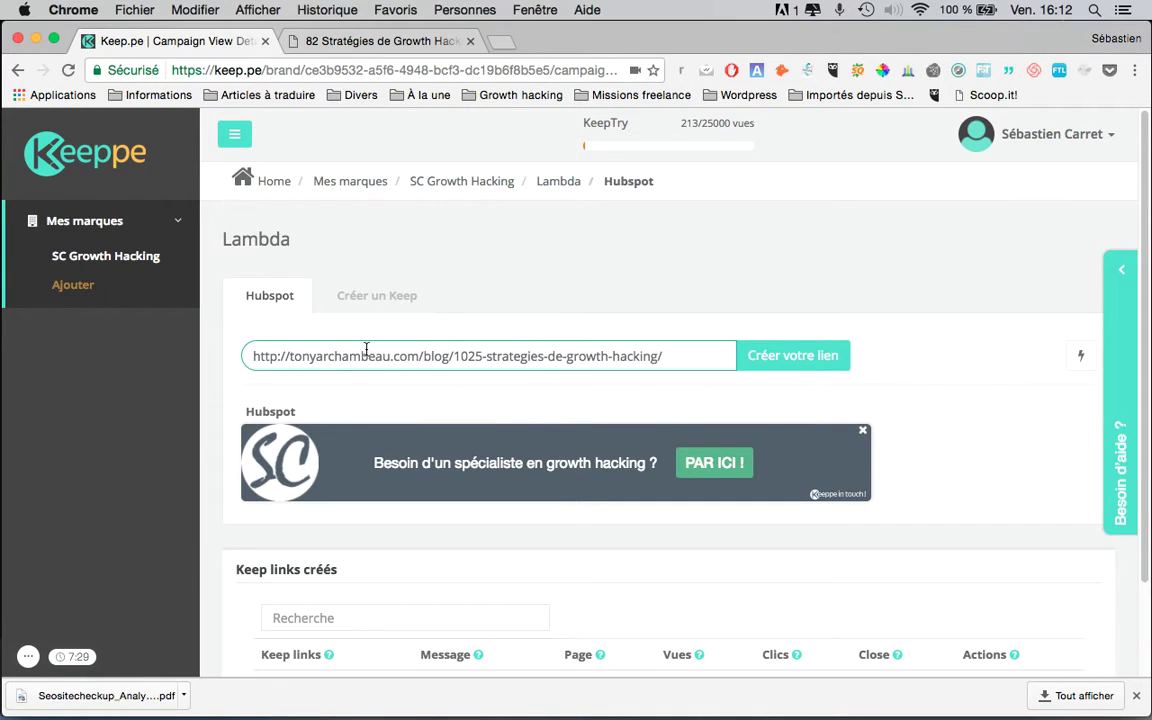
{"action": "left_click", "coordinate": [822, 358]}
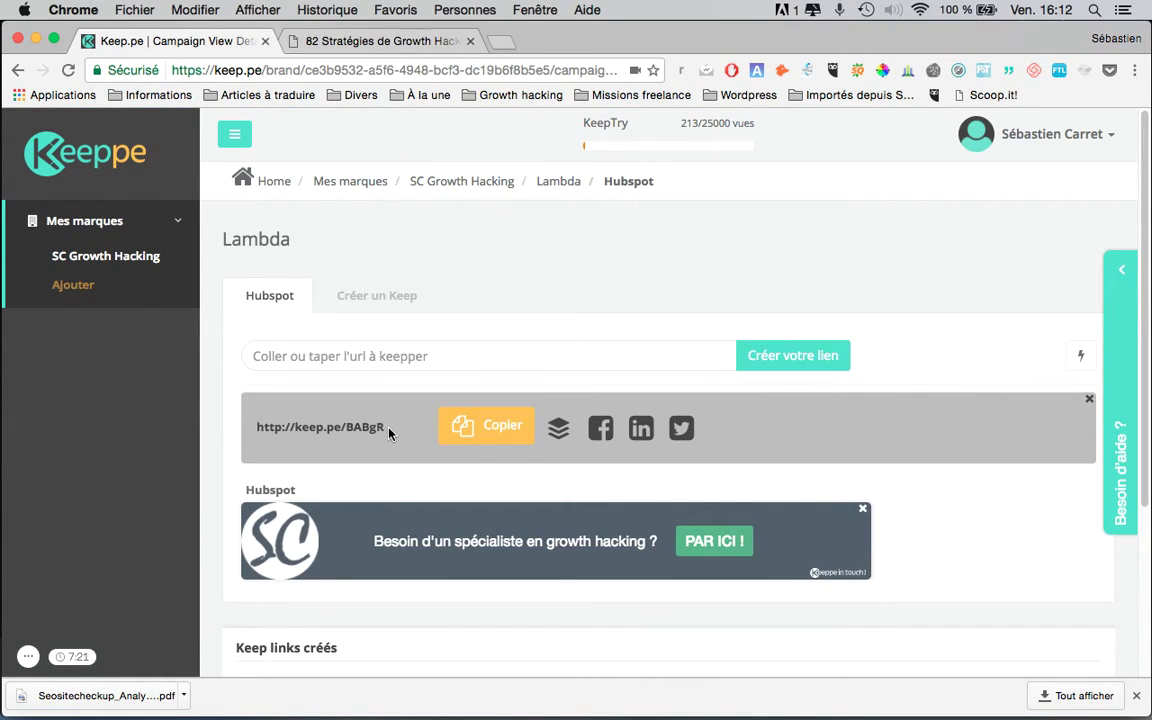
{"action": "left_click", "coordinate": [489, 435]}
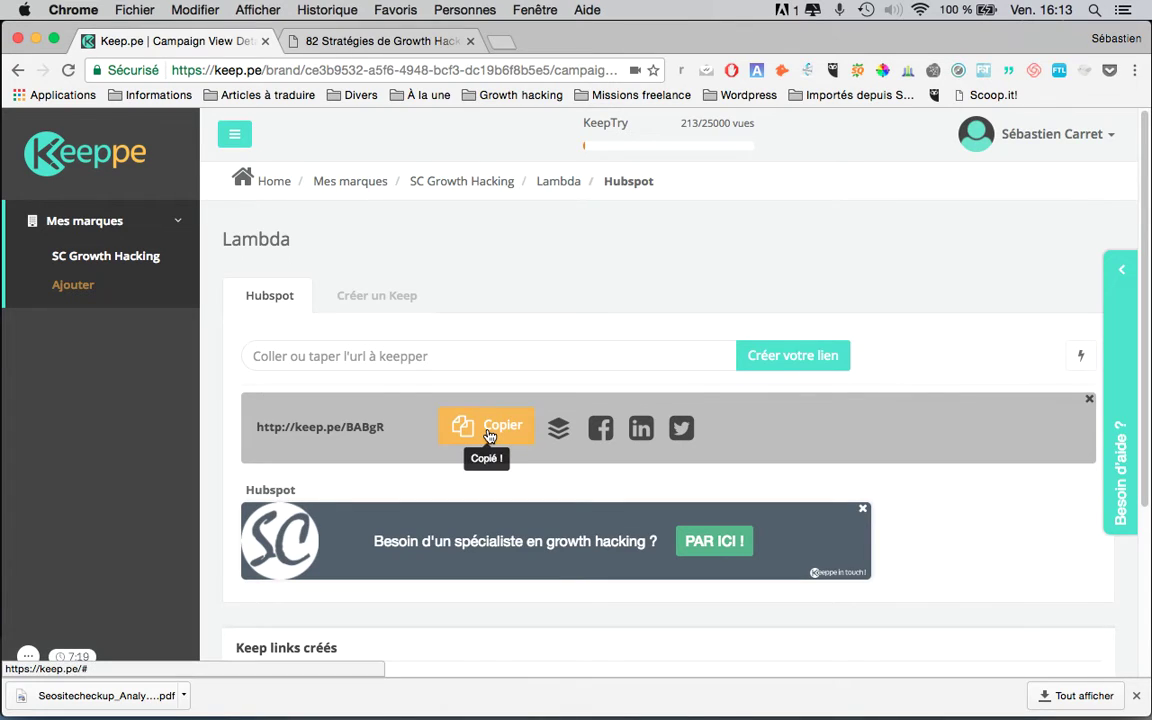
{"action": "left_click", "coordinate": [500, 46]}
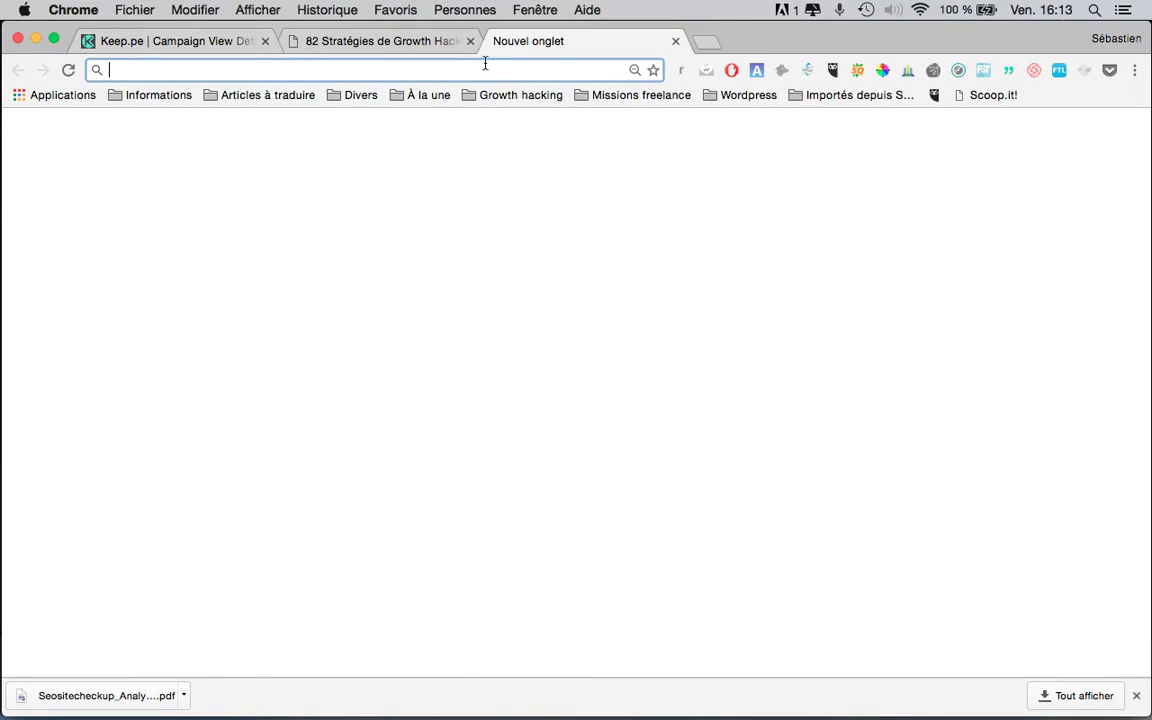
{"action": "type", "text": "http://keep.pe/BABgR"}
{"action": "key", "text": "Return"}
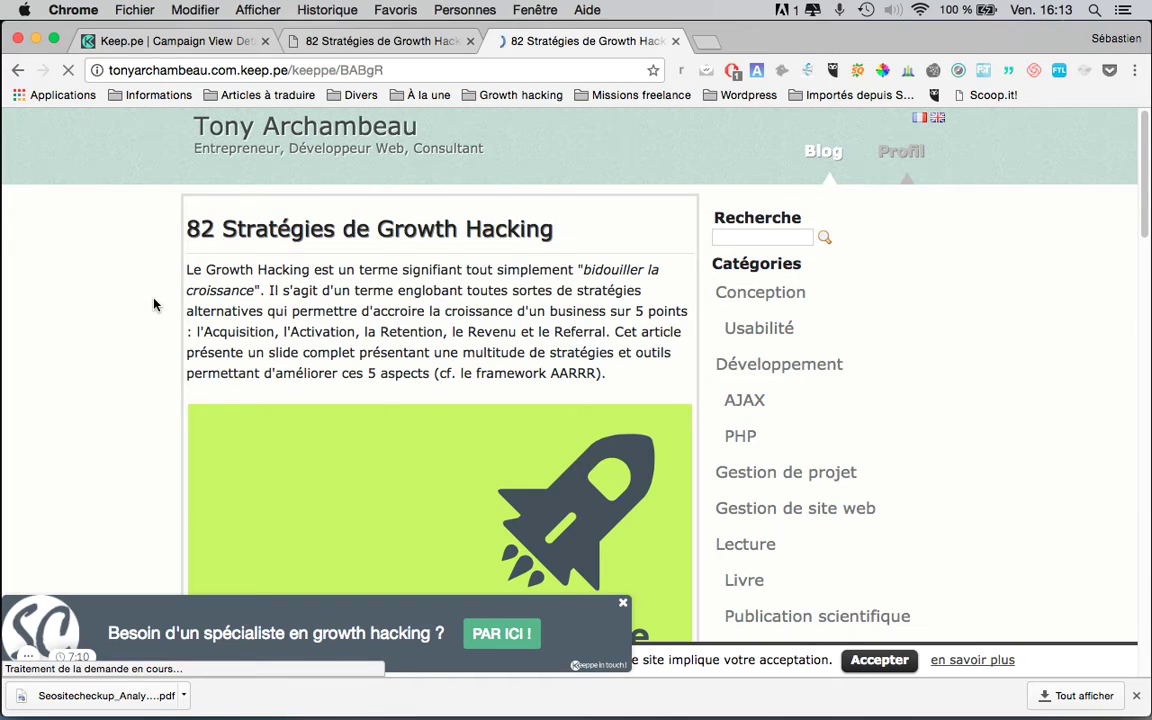
Check the banner overlaid on the article and follow its PAR ICI ! call to action
{"action": "scroll", "coordinate": [226, 300], "scroll_direction": "down", "scroll_amount": 2}
{"action": "scroll", "coordinate": [155, 304], "scroll_direction": "down", "scroll_amount": 5}
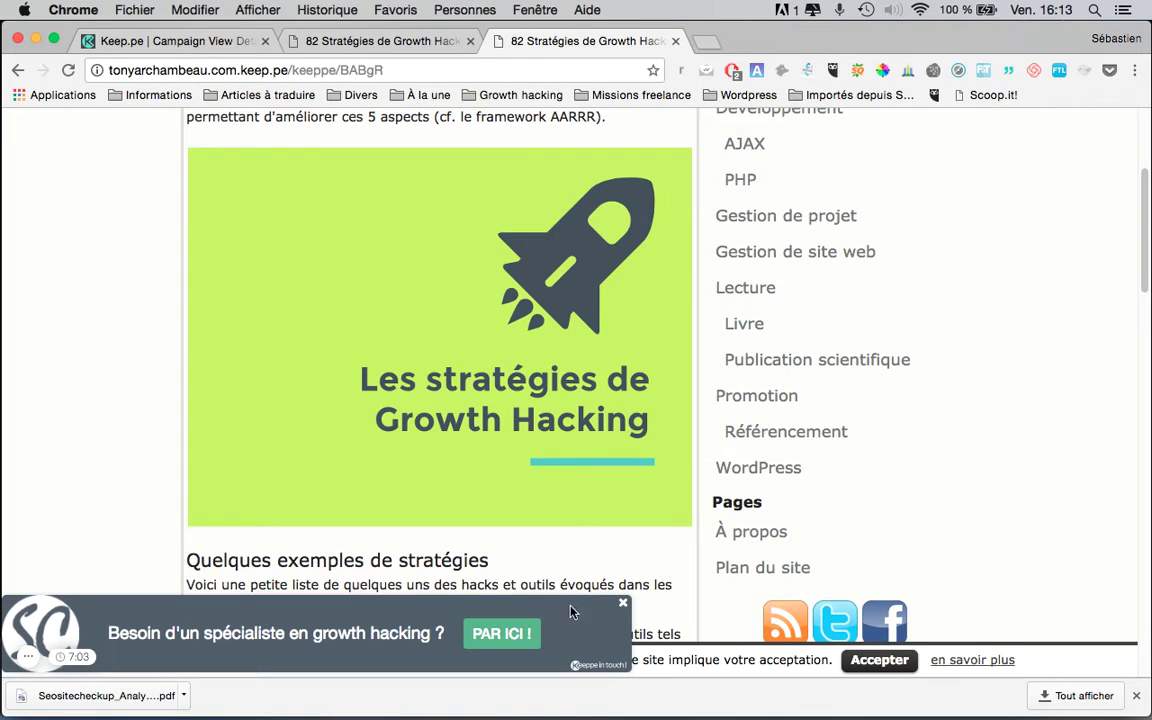
{"action": "left_click", "coordinate": [487, 641]}
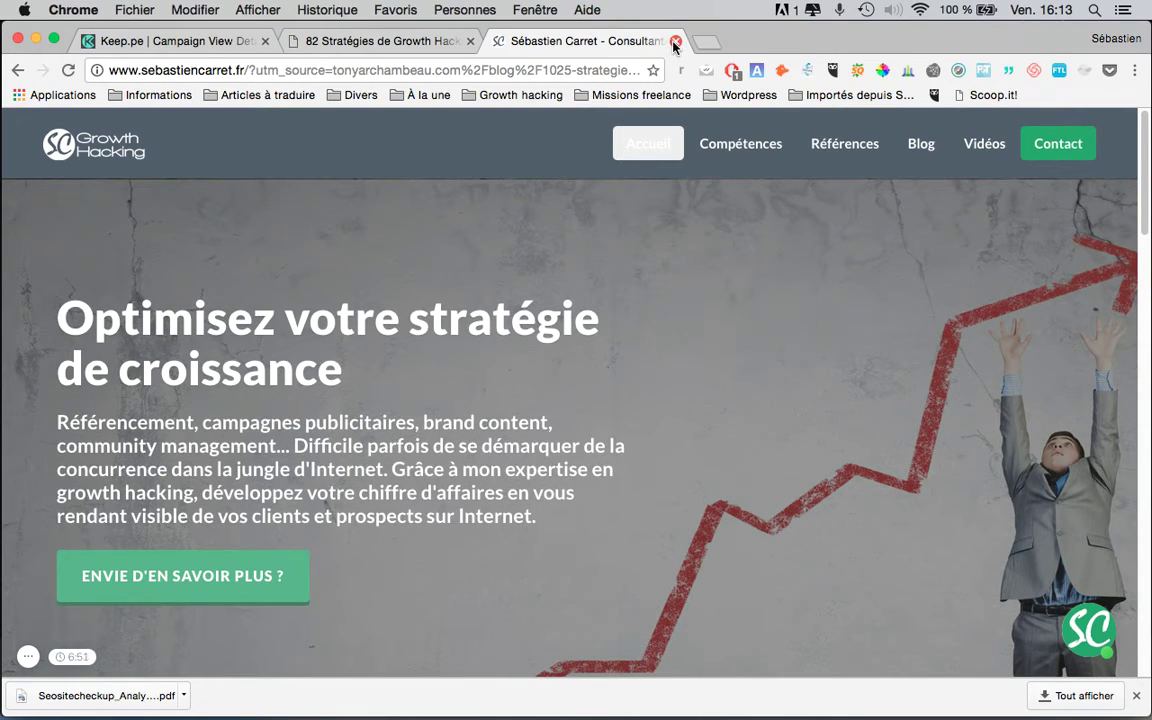
Return to the Lambda campaign in Keeppe and review the views, clicks and closes of the created Keep link
{"action": "left_click", "coordinate": [435, 41]}
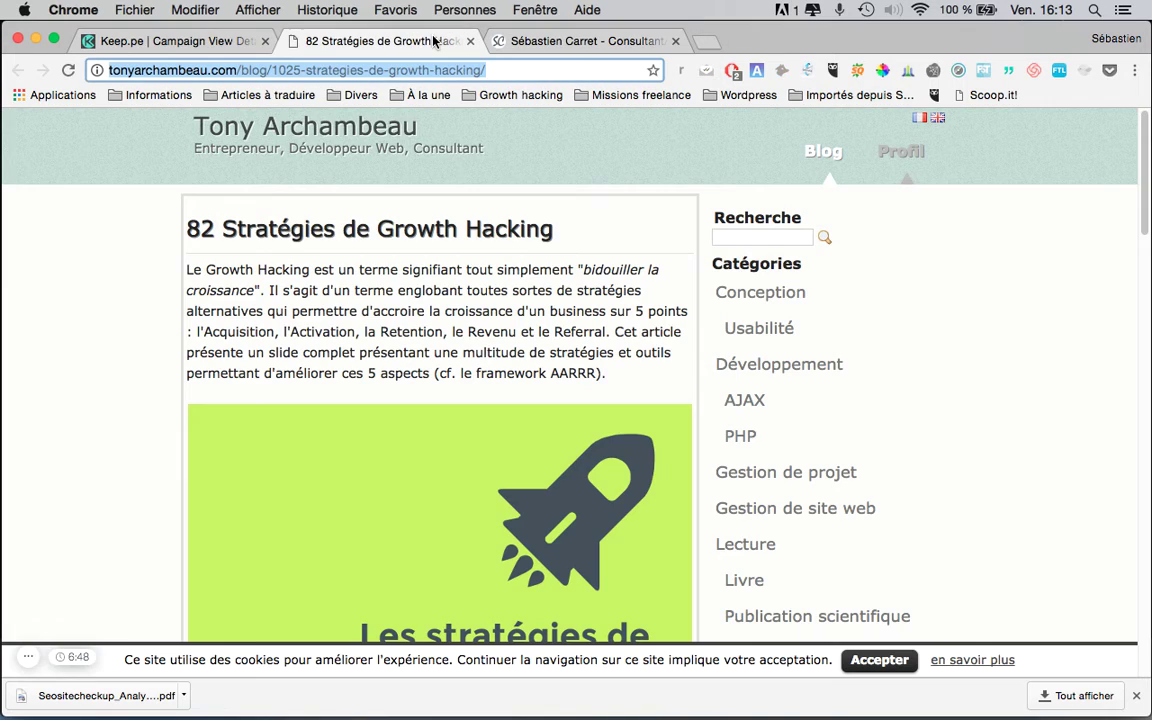
{"action": "left_click", "coordinate": [214, 42]}
{"action": "scroll", "coordinate": [571, 368], "scroll_direction": "down", "scroll_amount": 5}
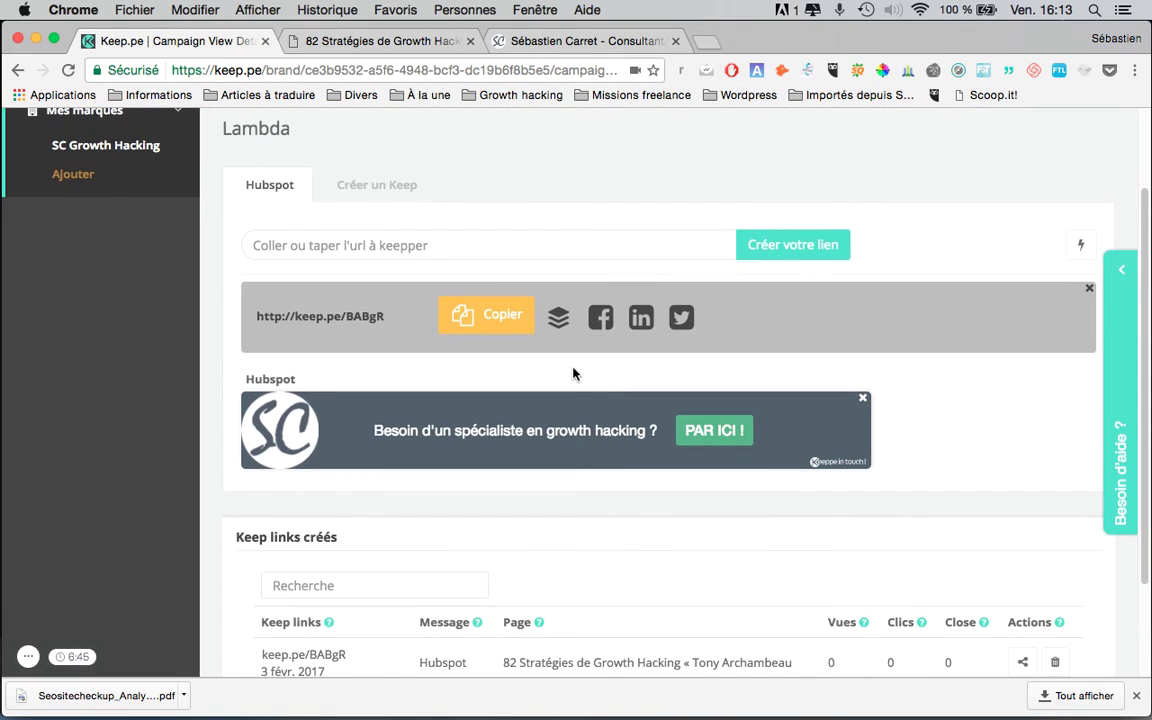
{"action": "scroll", "coordinate": [573, 373], "scroll_direction": "down", "scroll_amount": 1}
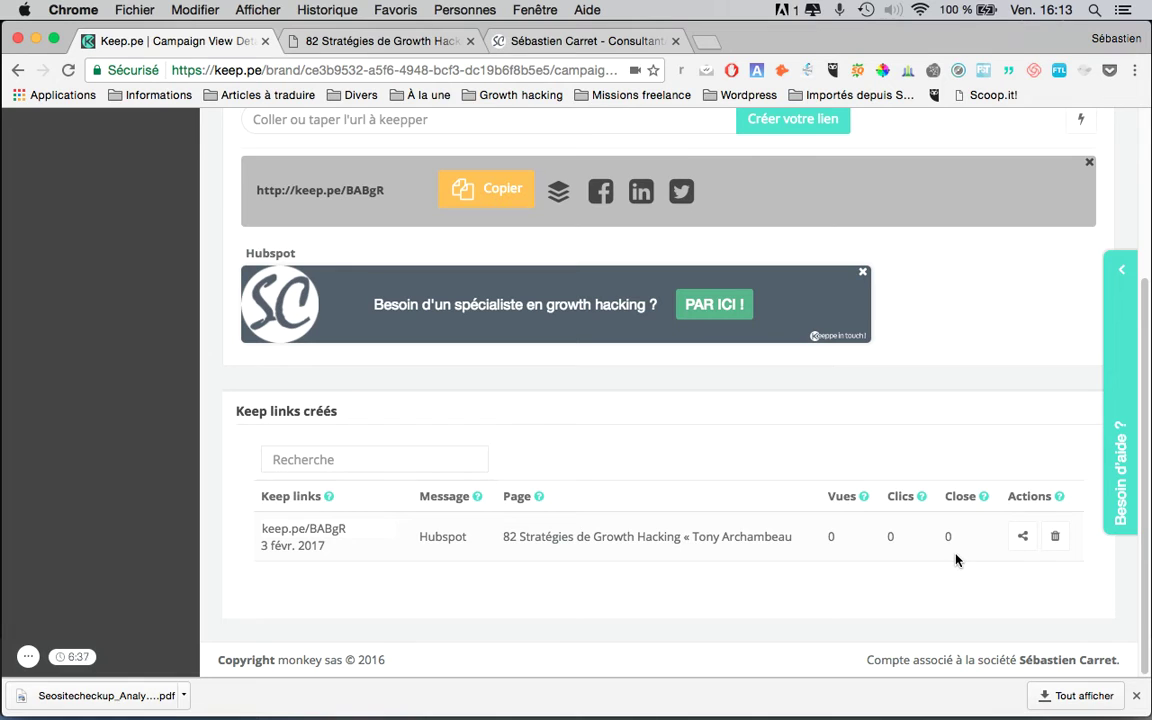
{"action": "scroll", "coordinate": [955, 560], "scroll_direction": "up", "scroll_amount": 5}
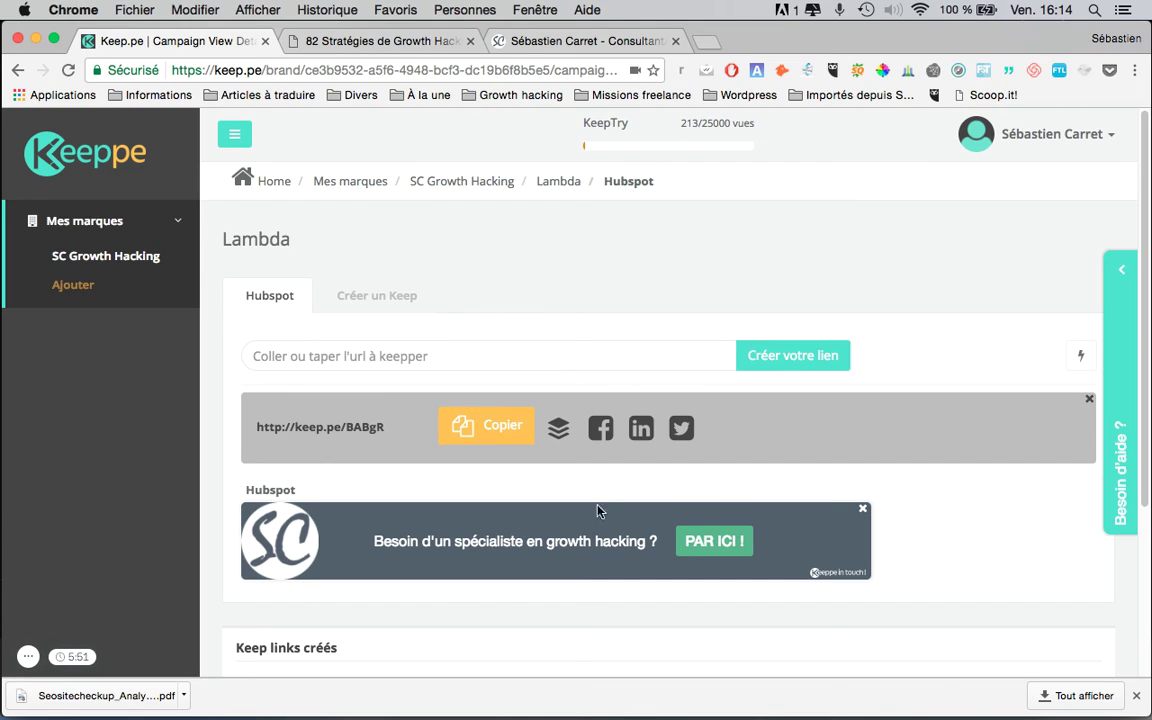
{"action": "left_click", "coordinate": [28, 658]}
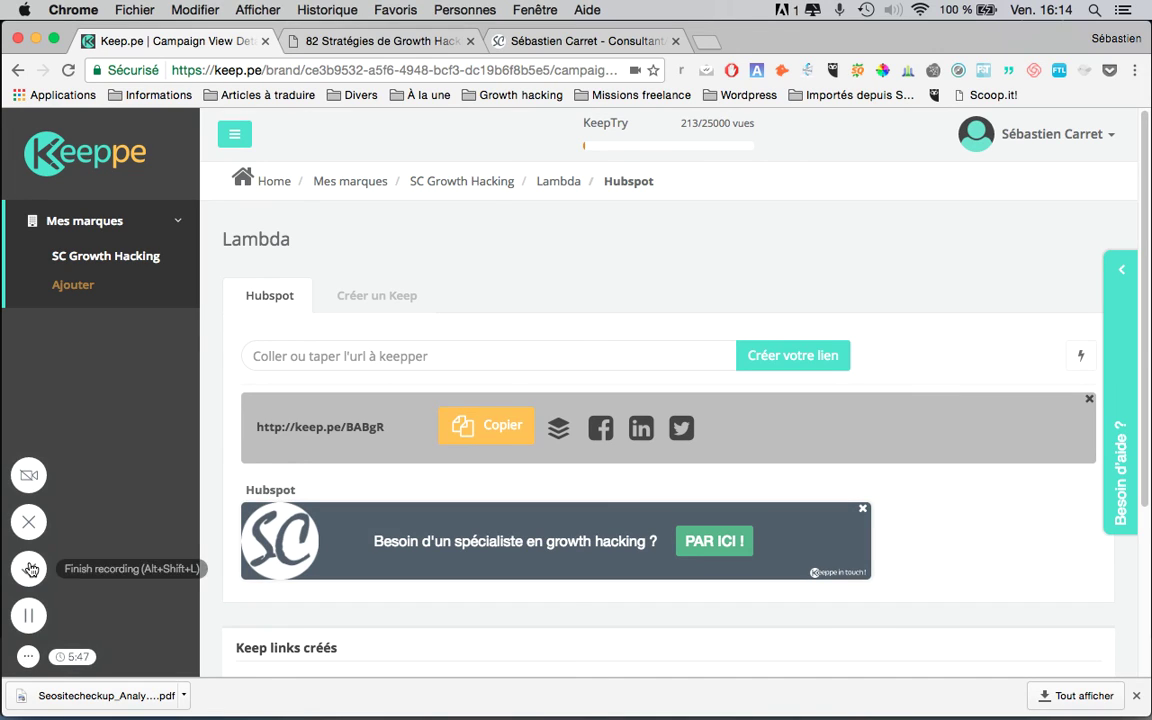